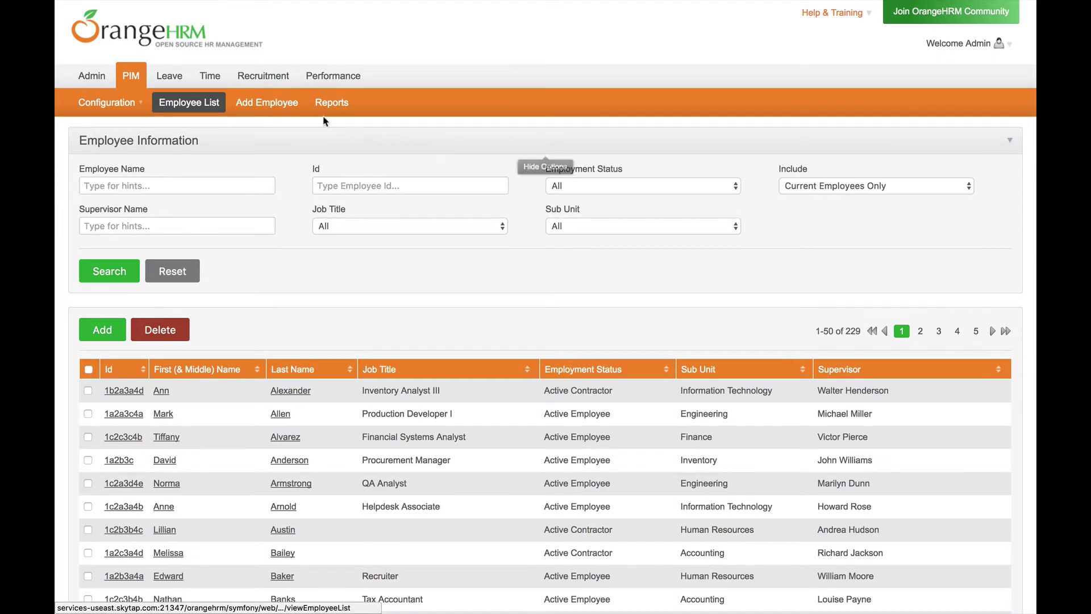
- Start a new employee record and enter the employee's first and last name
click(285, 109)
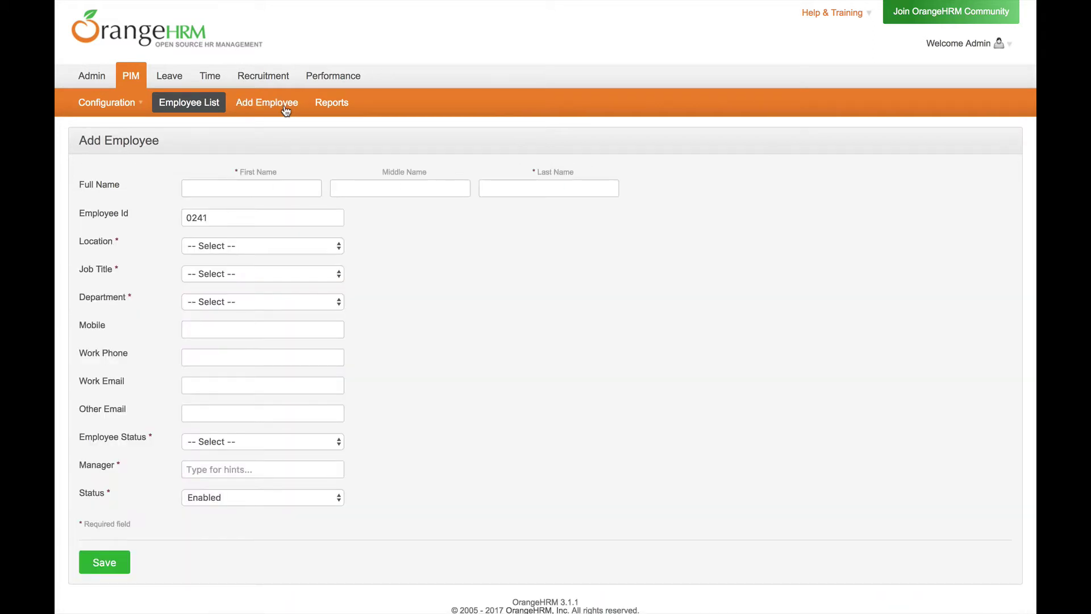
click(259, 183)
key(Tab)
key(Tab)
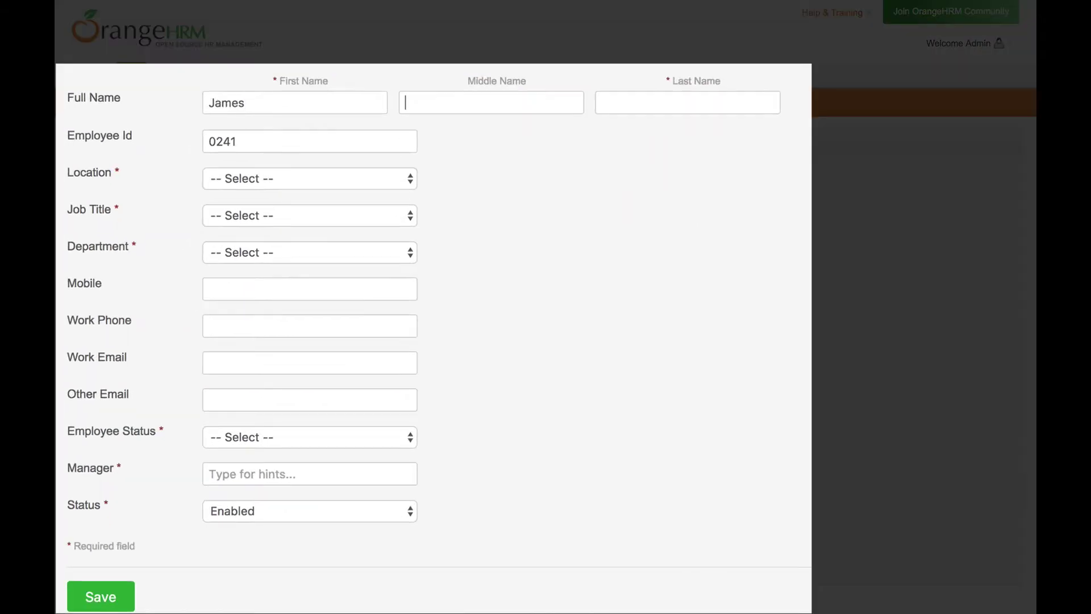
key(Tab)
- Set location Austin, job title Accounts Payable Analyst, department Accounting and status Active Employee
click(258, 136)
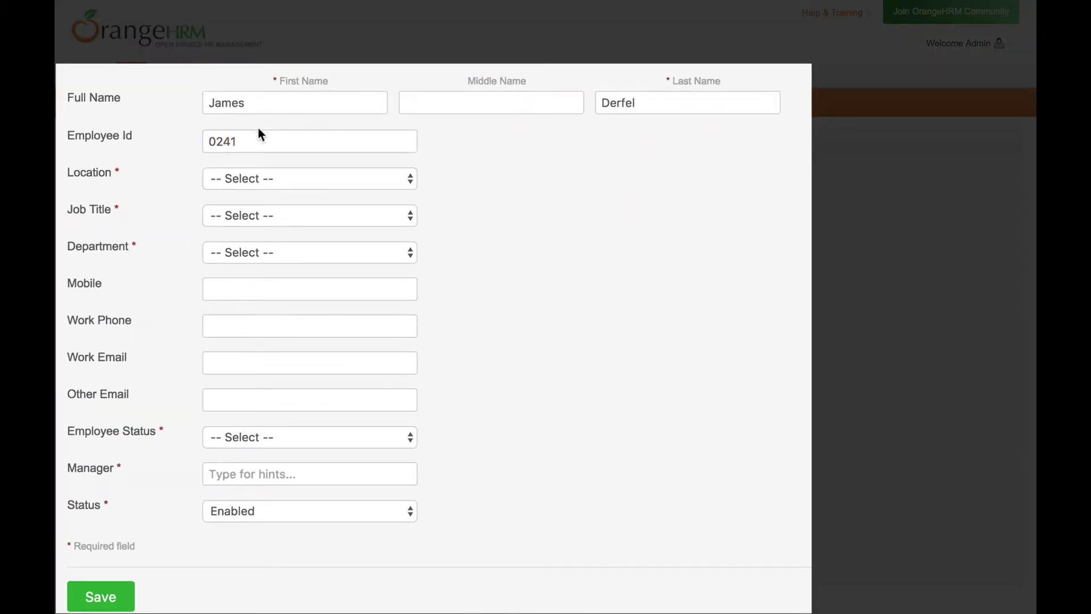
click(247, 179)
click(246, 192)
click(270, 212)
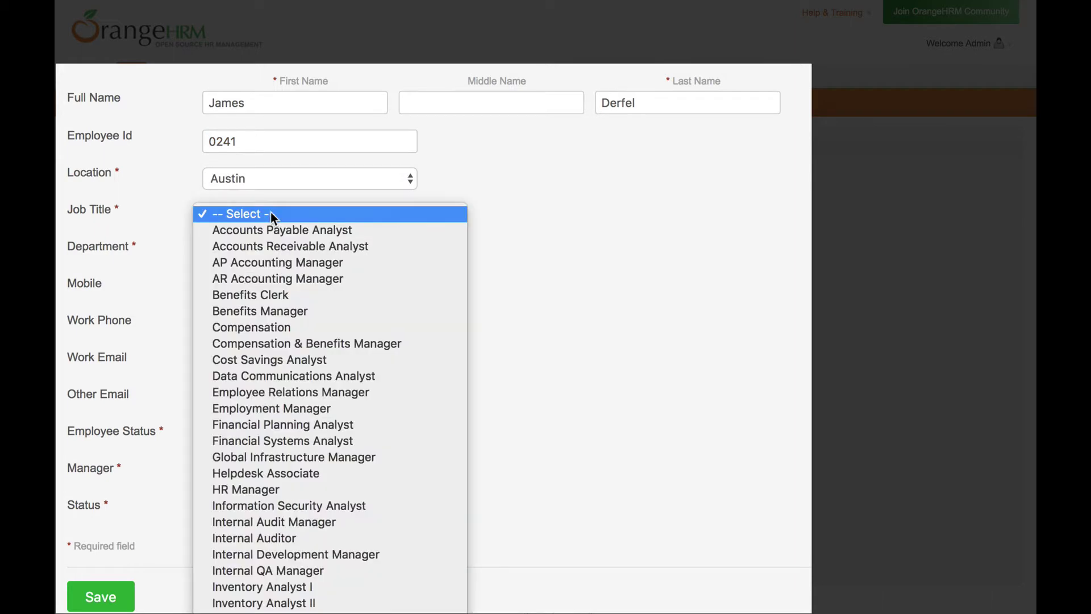
click(270, 232)
click(291, 251)
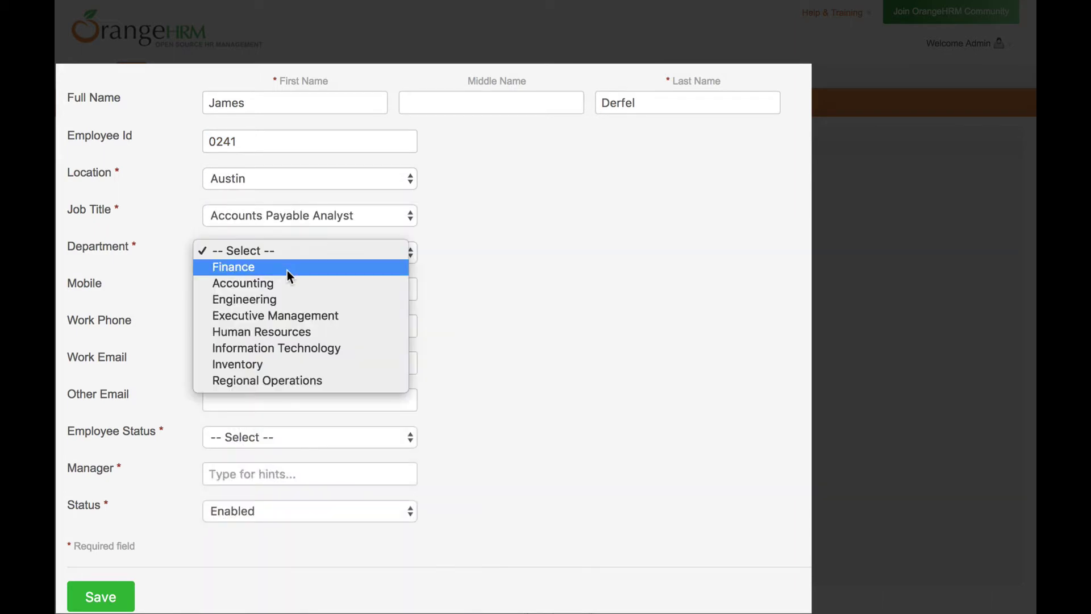
click(284, 281)
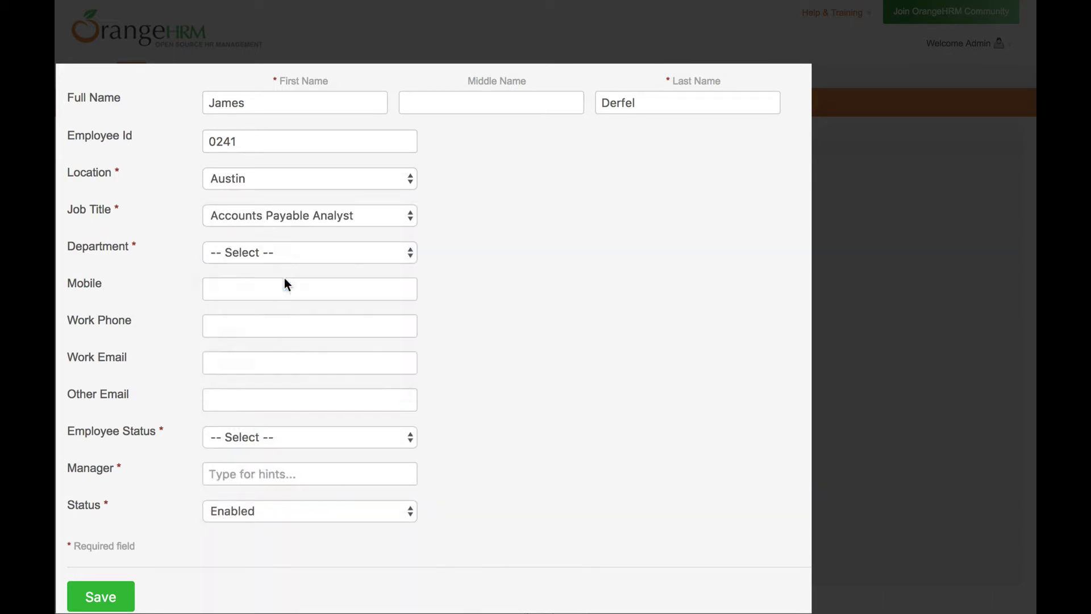
click(301, 437)
click(295, 466)
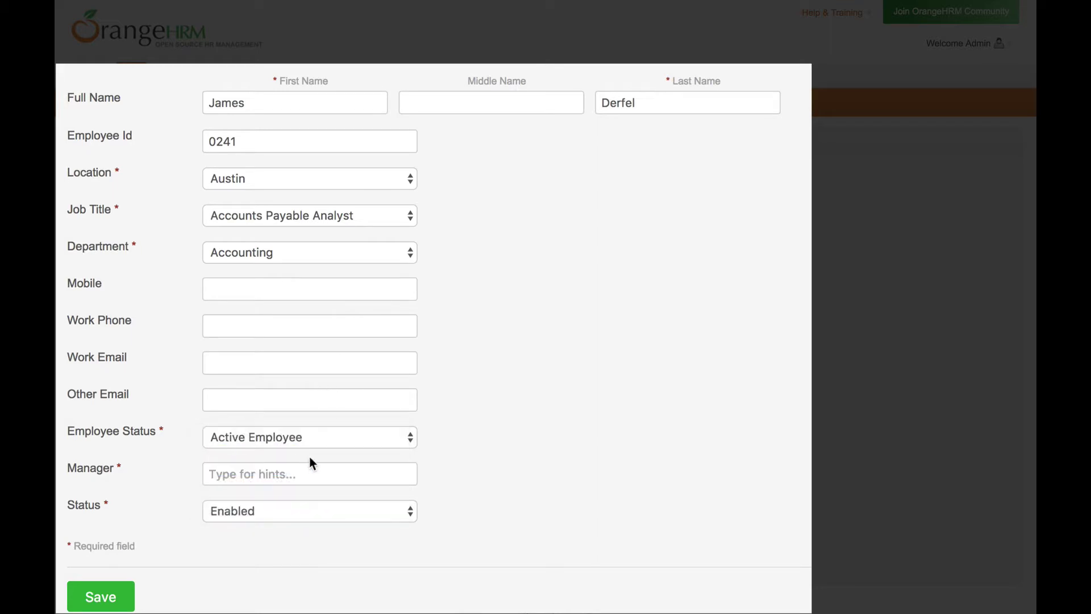
- Assign the manager from the 'Am' suggestions and save the employee record
click(312, 472)
text(Am)
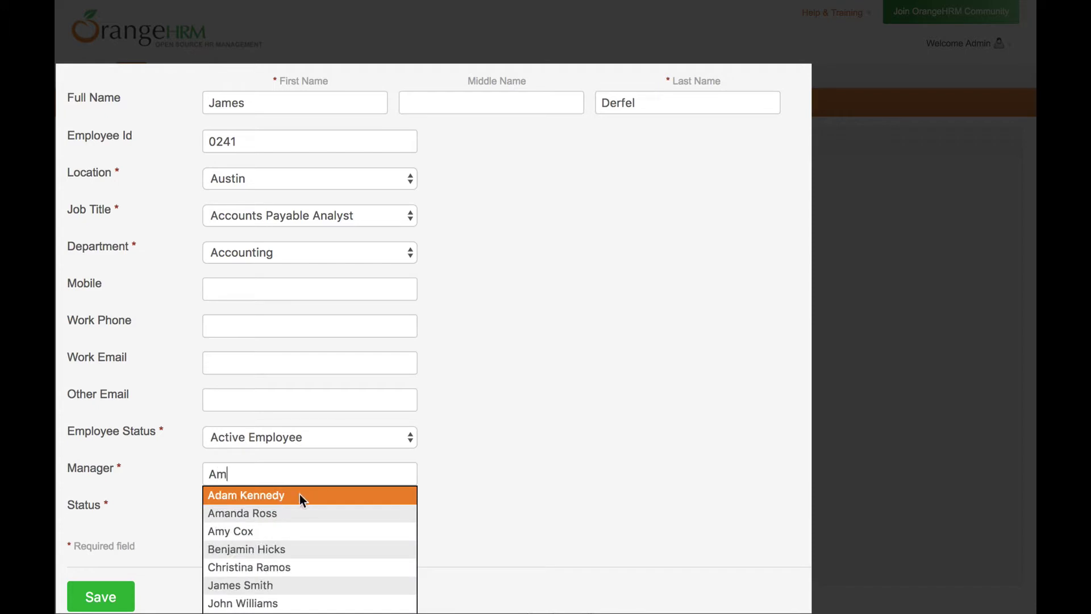
click(290, 511)
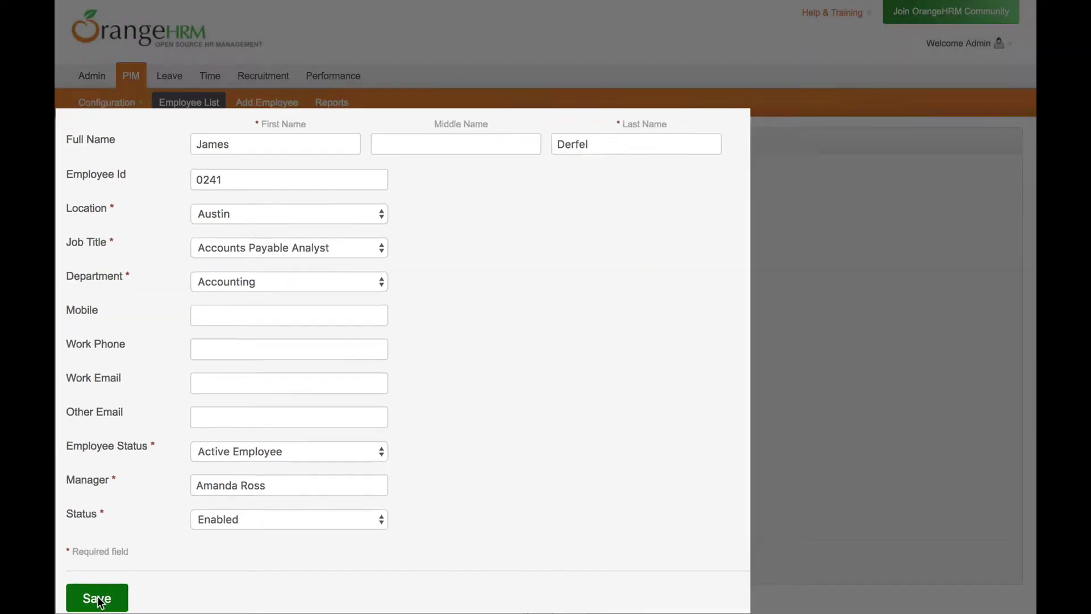
click(103, 598)
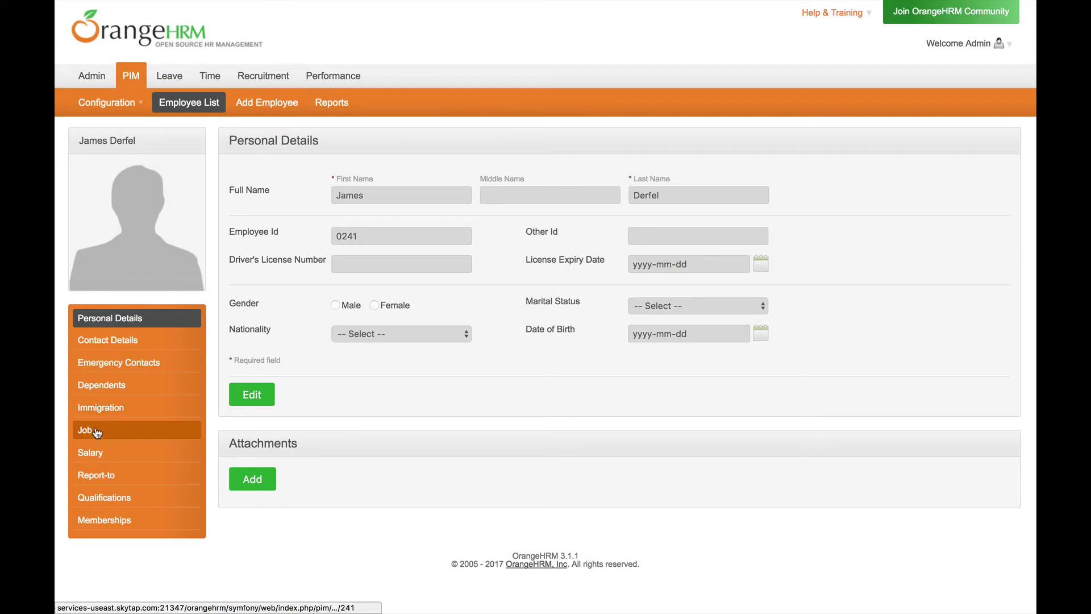
- Edit the employee's job details to Financial Planning Analyst in the Finance sub unit
click(97, 433)
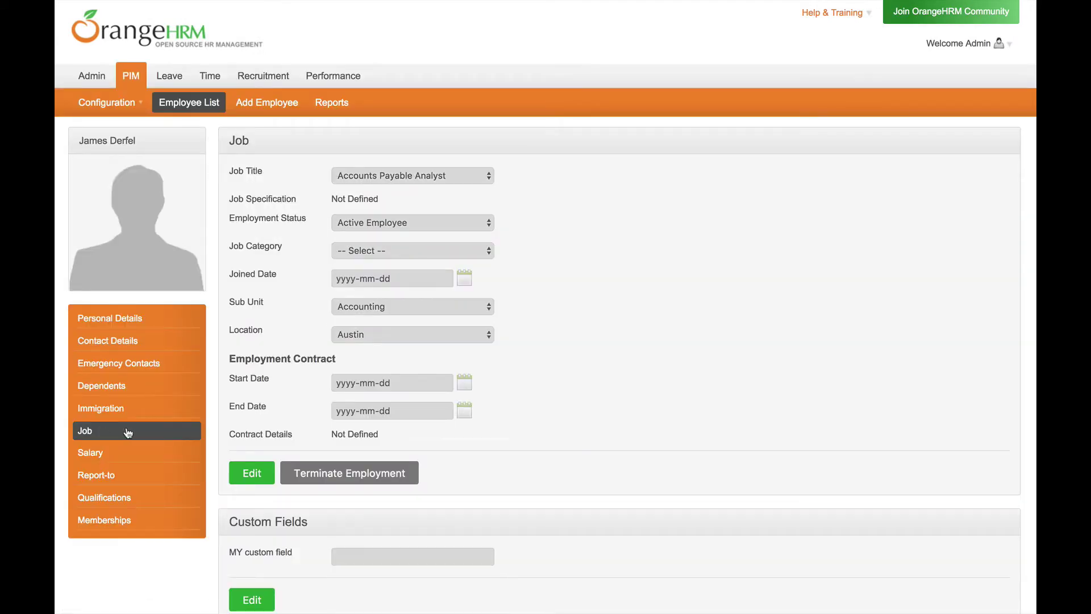
click(251, 475)
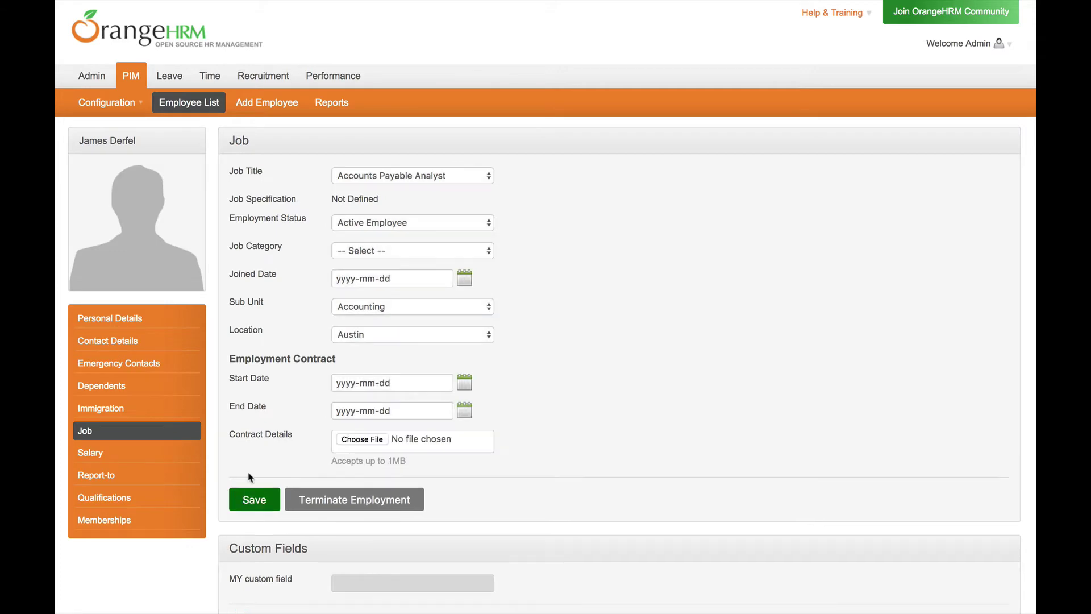
click(453, 175)
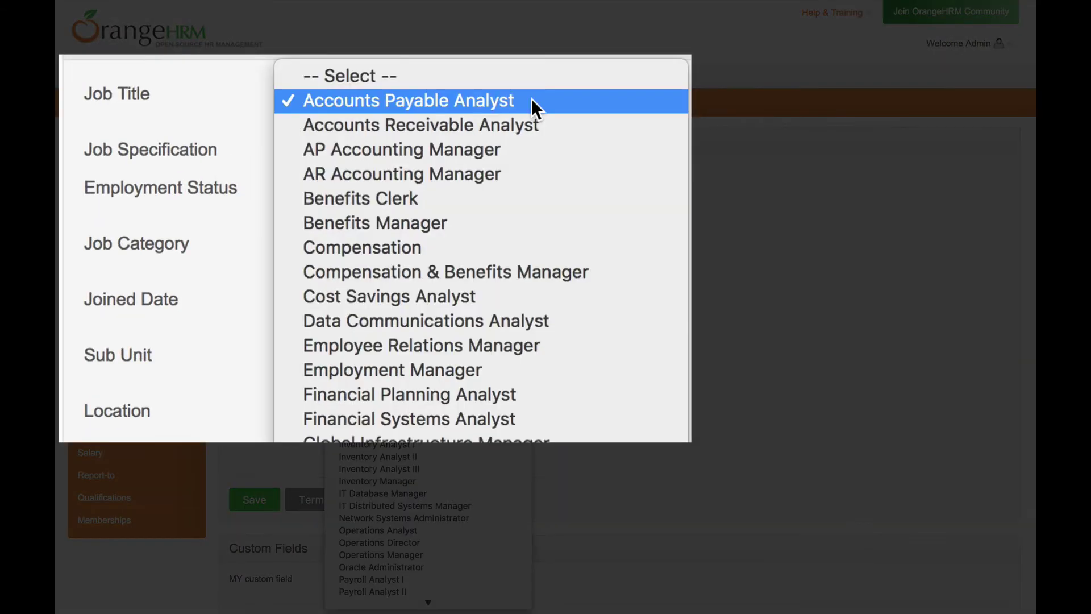
click(456, 393)
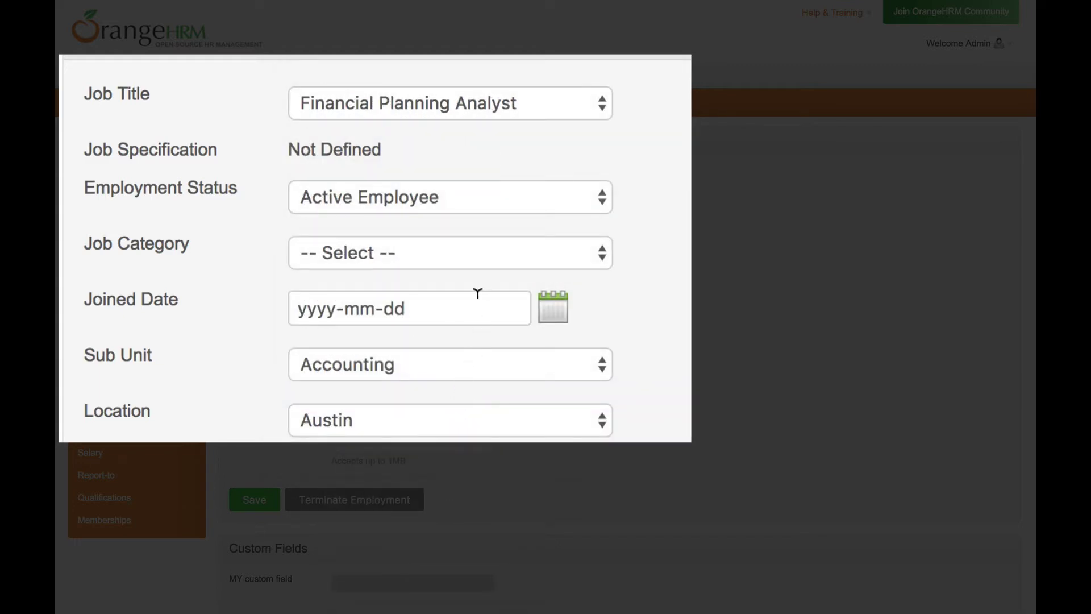
click(433, 365)
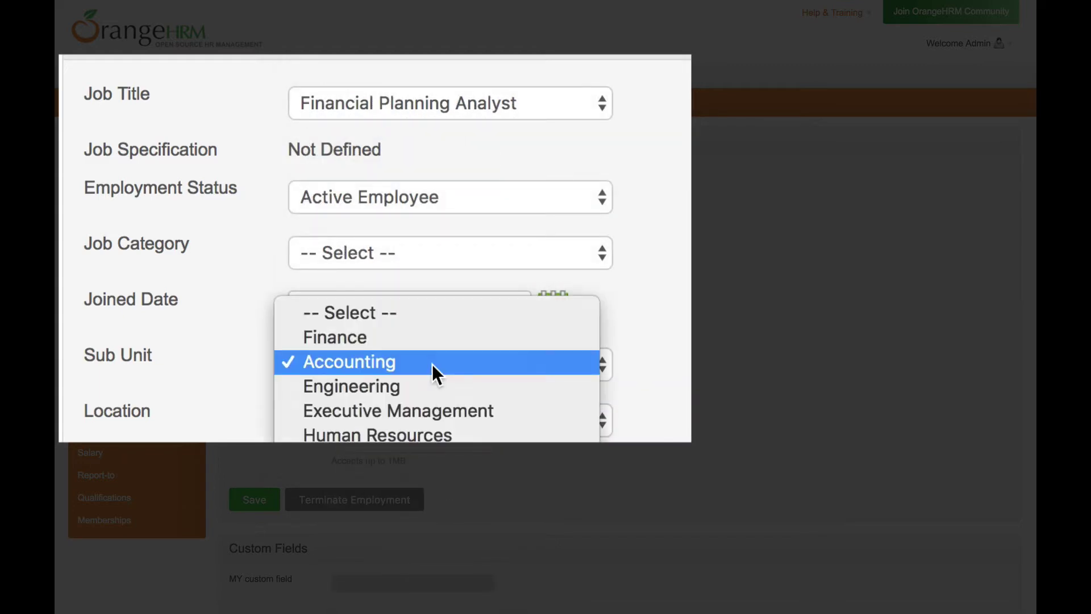
click(434, 338)
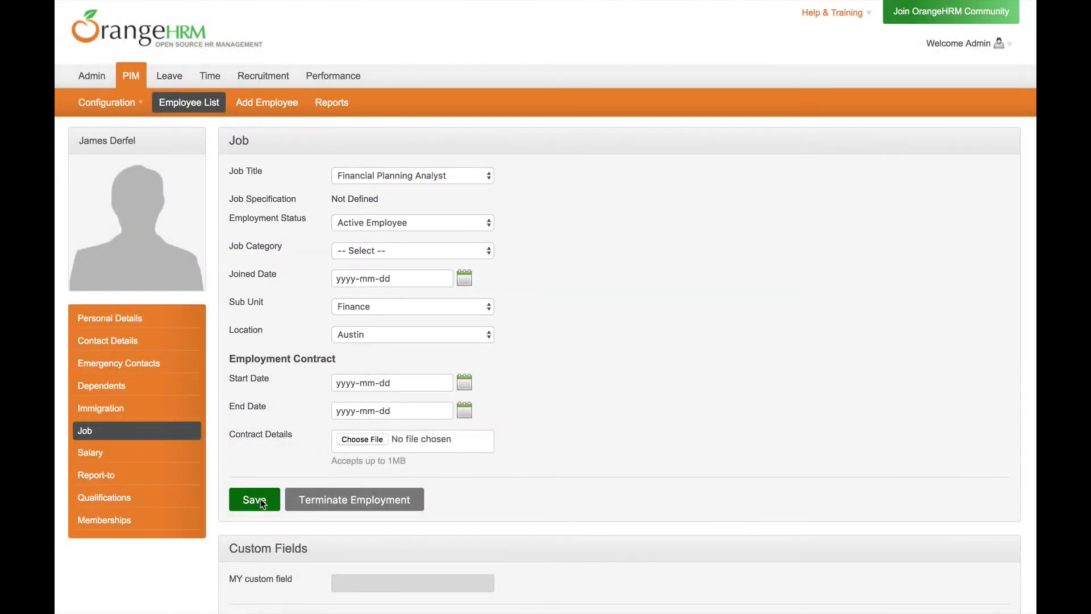
- Save the updated job details
click(261, 501)
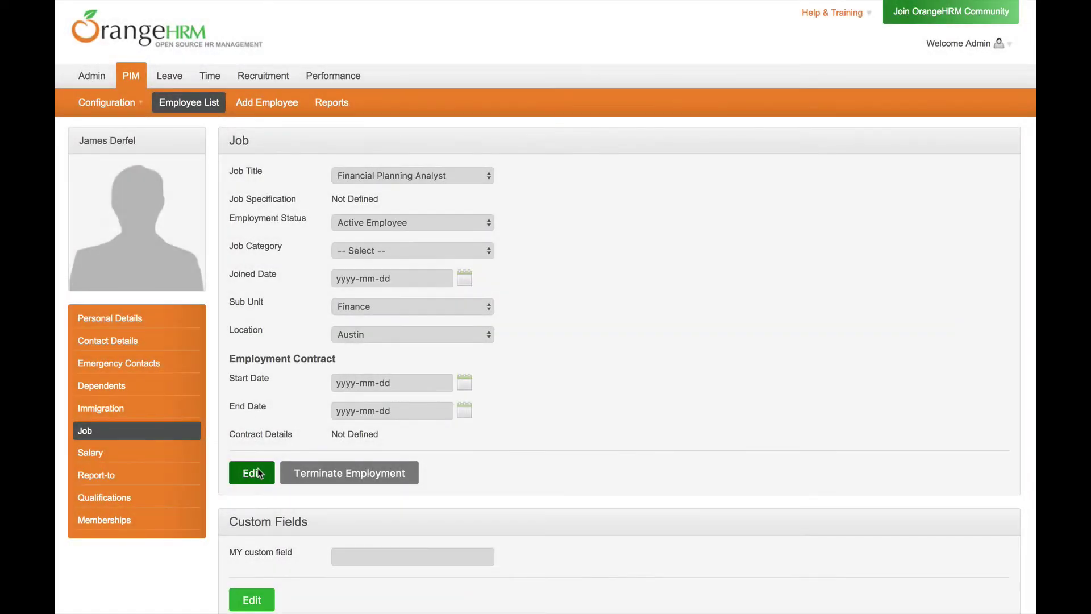
- Change the employee's employment status to Inactive Employee and save the job details
click(258, 473)
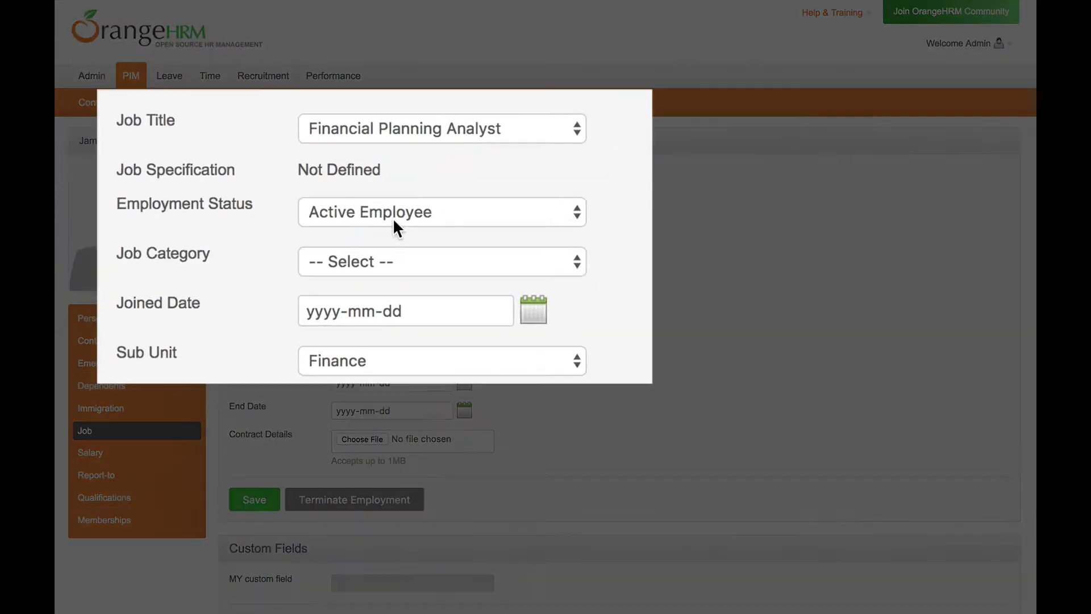
click(393, 217)
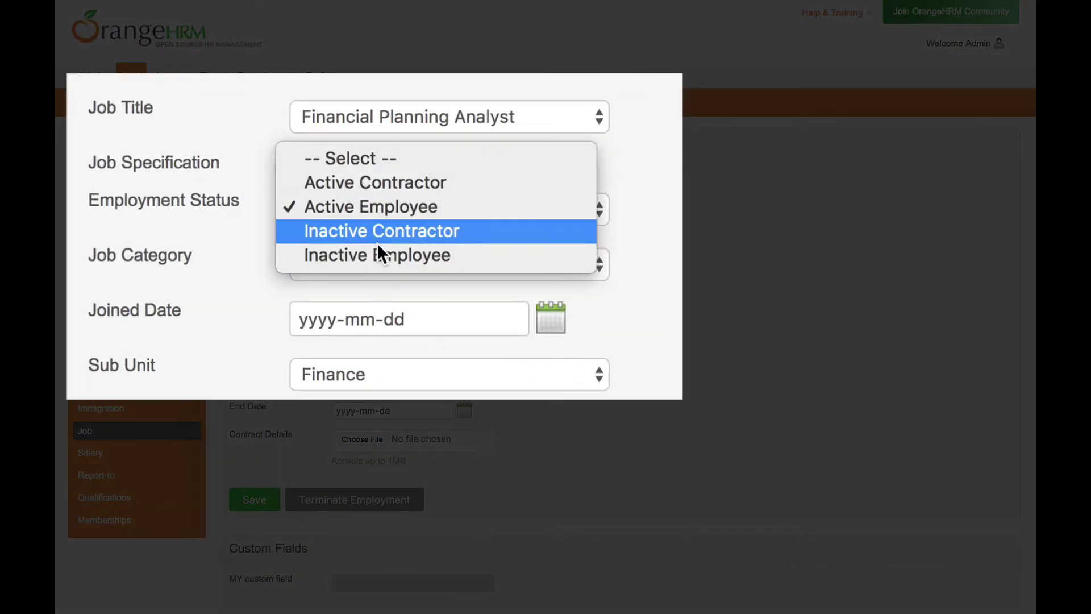
click(371, 257)
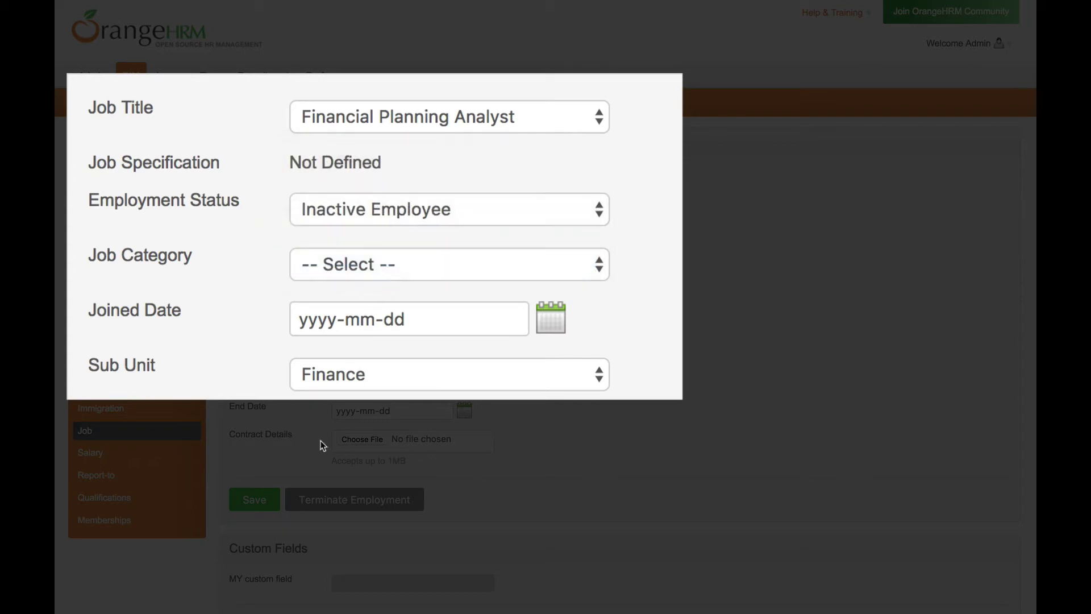
click(269, 503)
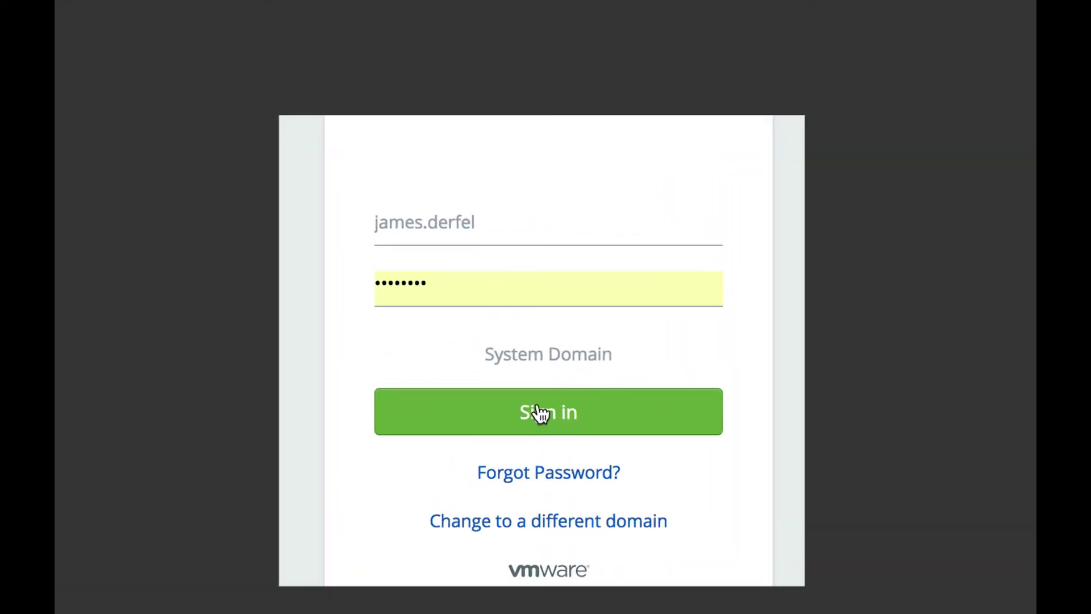
- Sign in to Workspace ONE with the employee's credentials
click(539, 413)
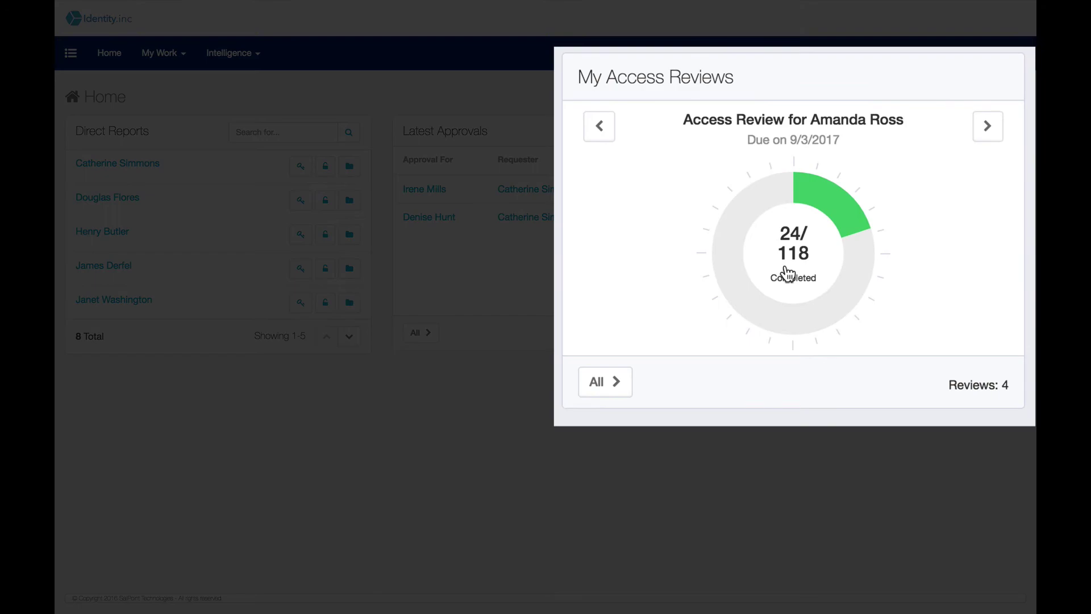
- Open the manager's pending access review and select the identity to review
click(787, 275)
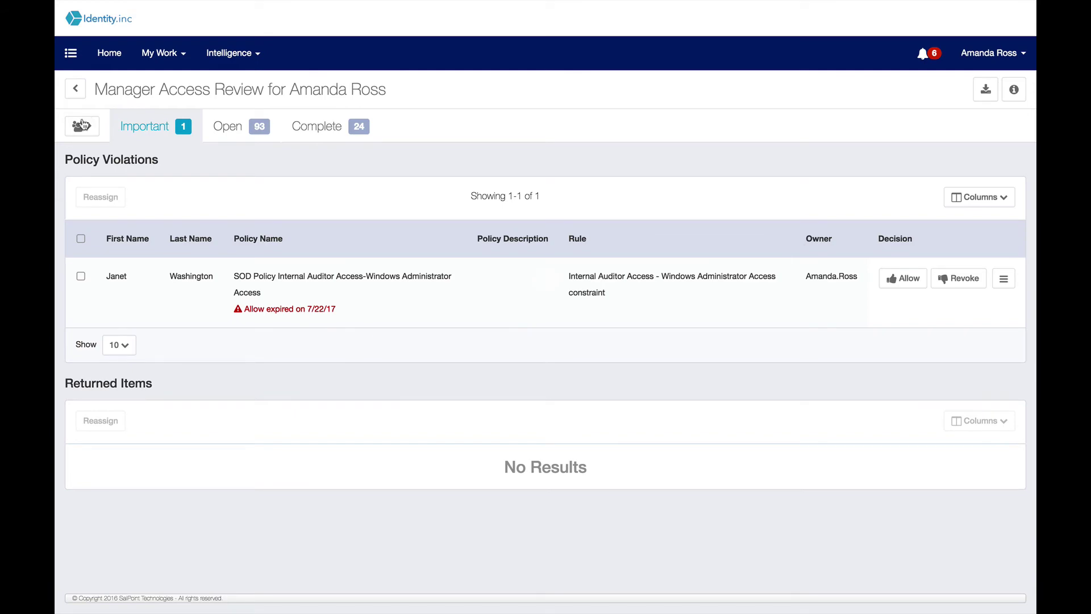
click(81, 126)
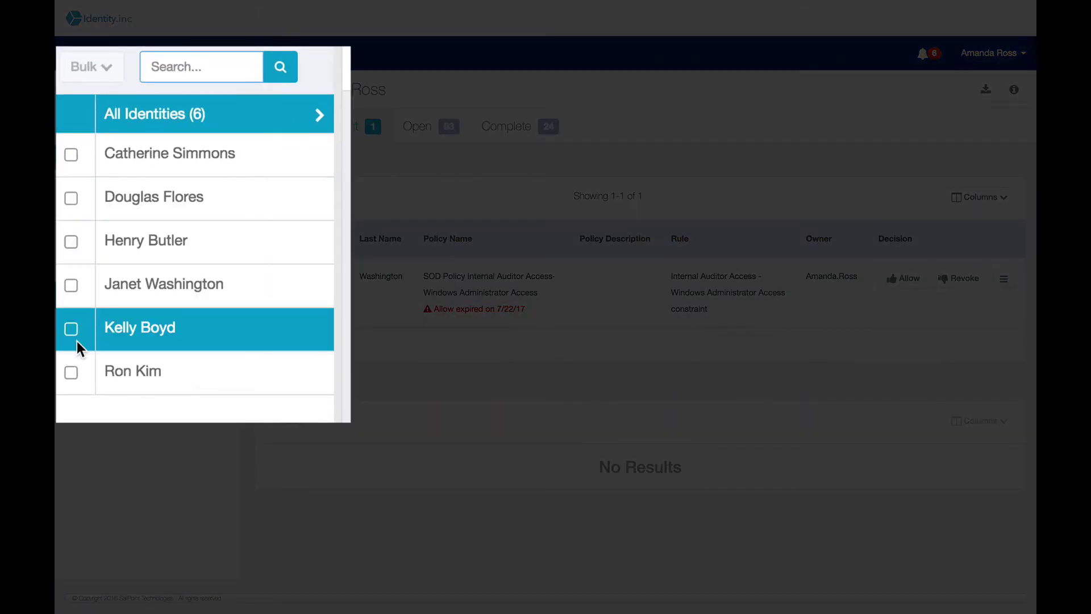
click(71, 372)
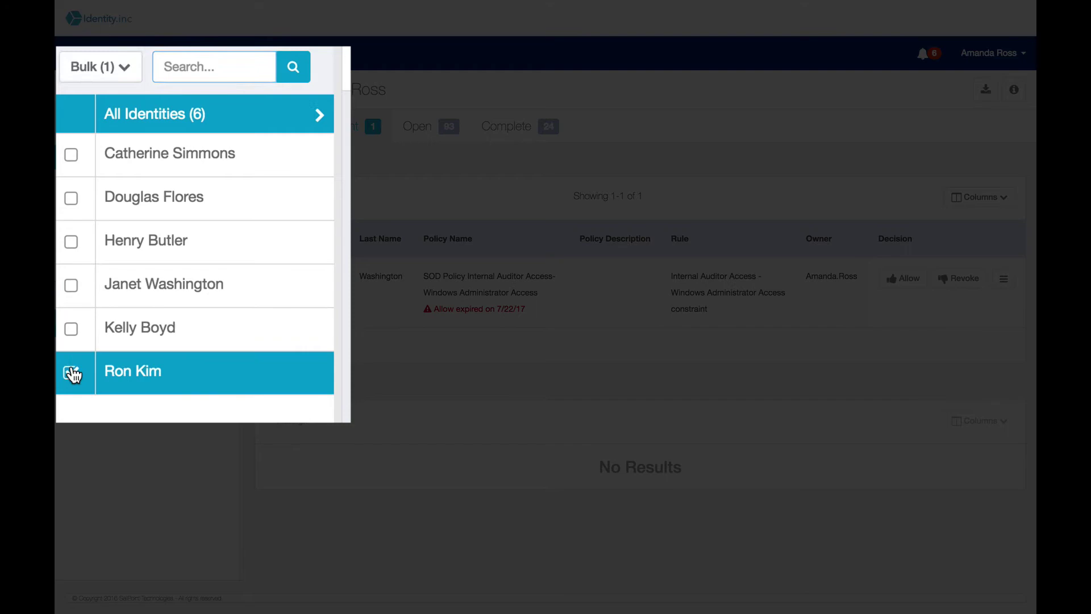
click(128, 333)
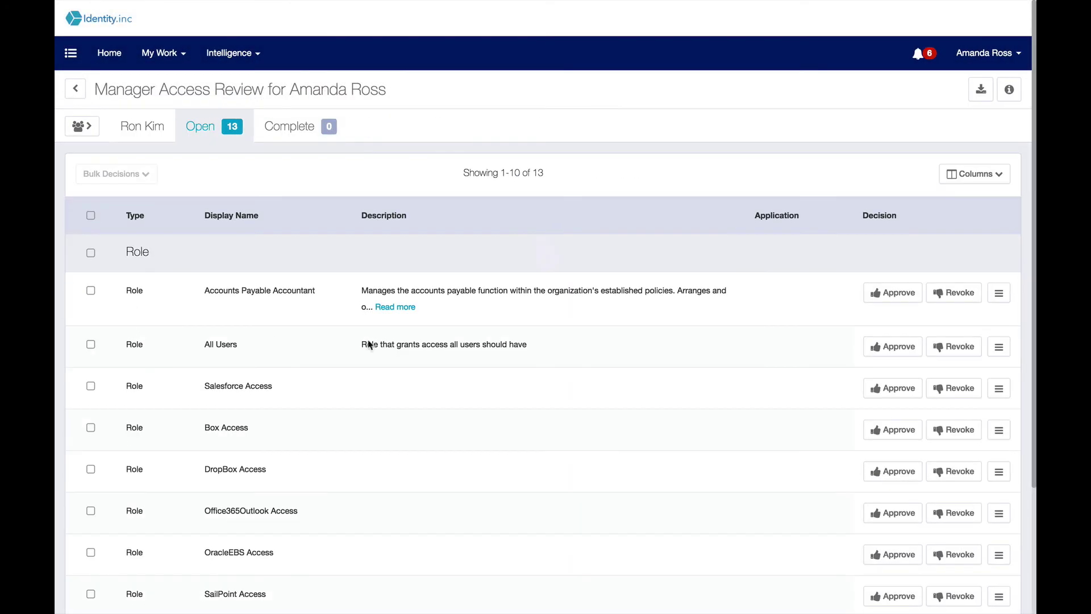
- Approve Salesforce, DropBox and Office365Outlook Access; revoke Box and OracleEBS Access
click(882, 389)
click(960, 432)
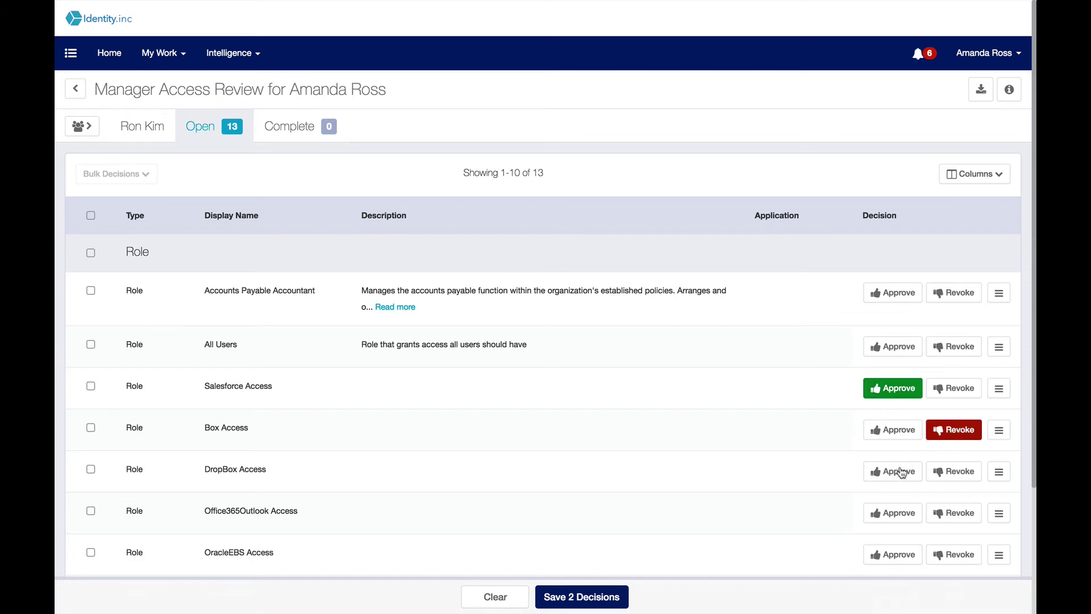
click(901, 472)
click(893, 515)
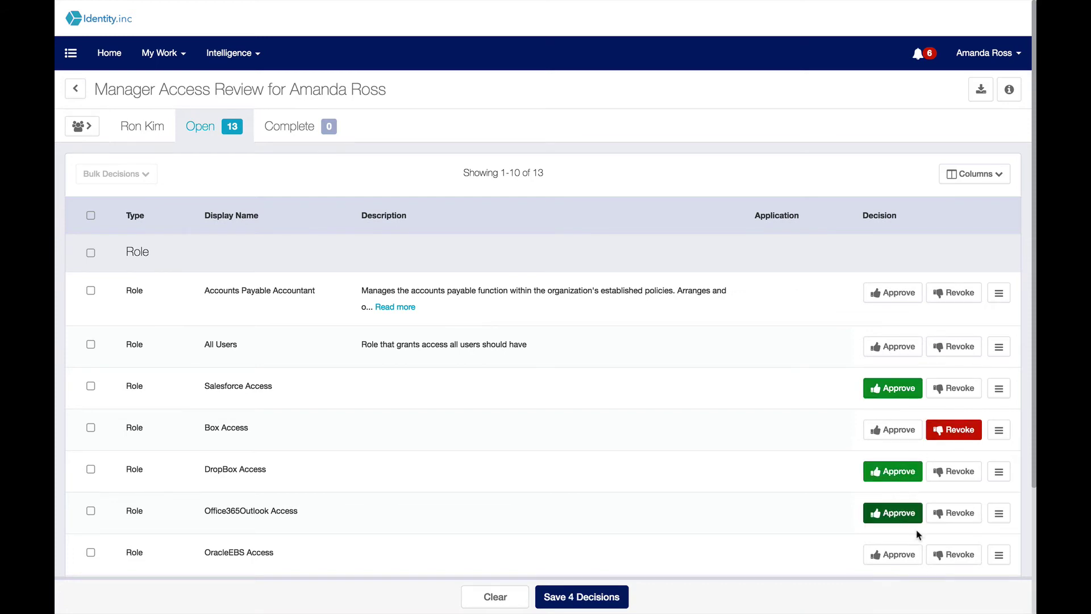
click(952, 555)
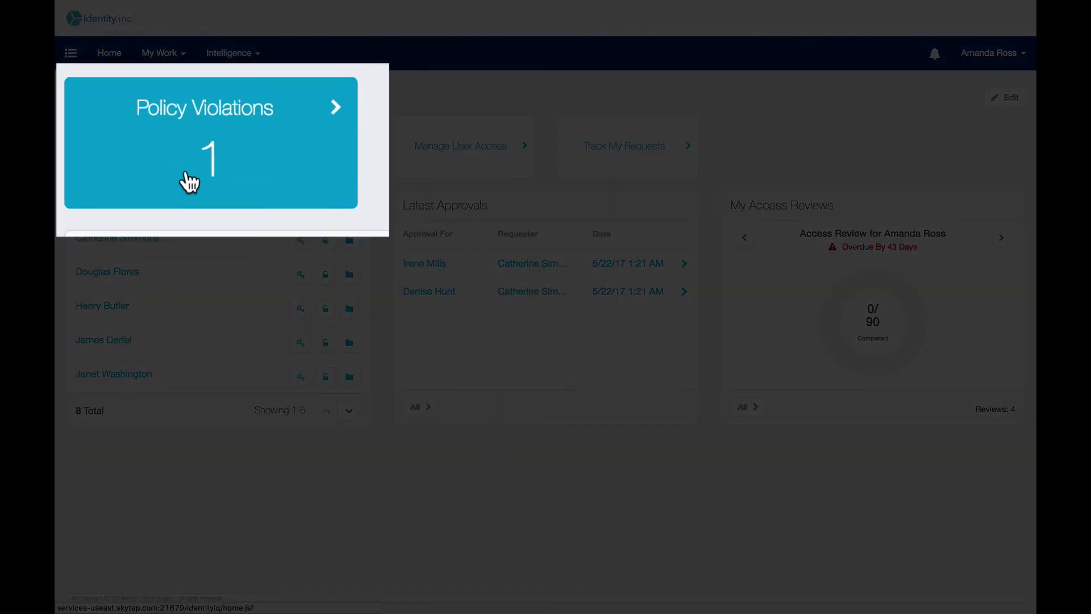
- Open the Finance and Accounting SOD violation, choose Correct Violation, and mark OracleEBS Access for revocation
click(187, 180)
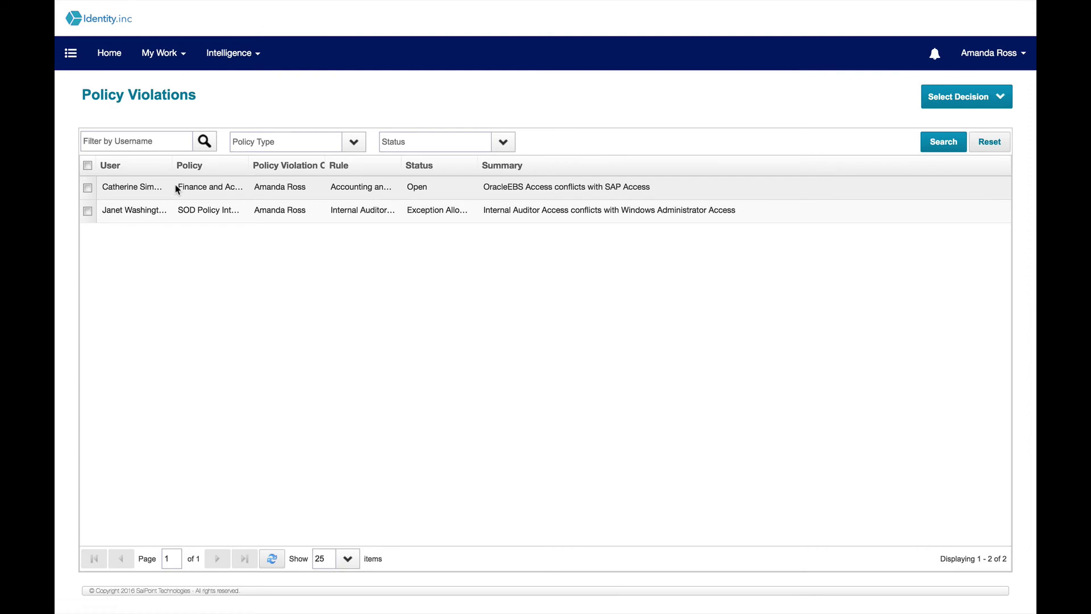
click(176, 188)
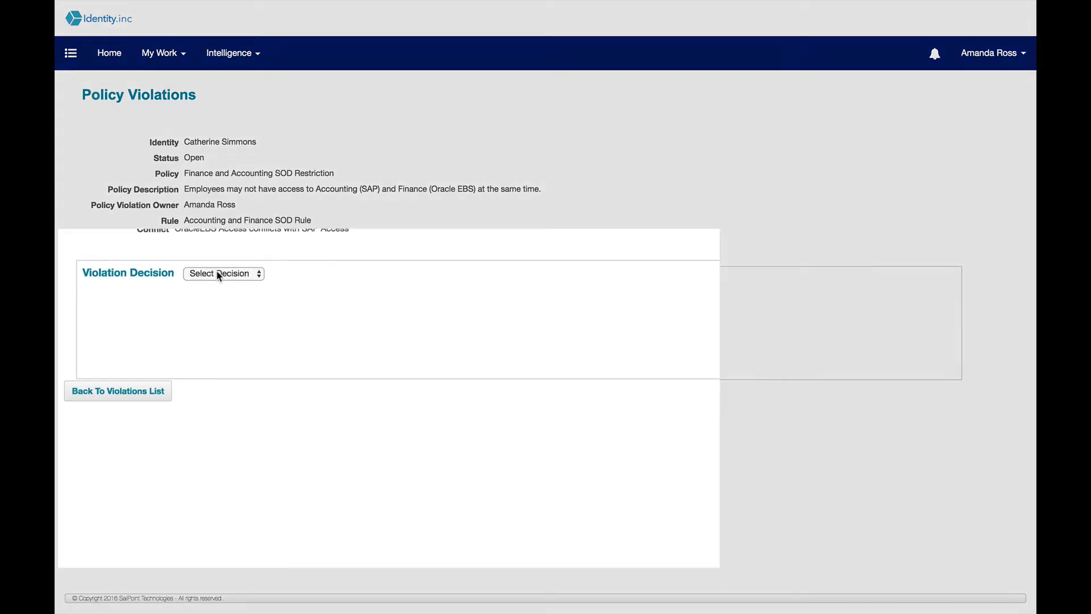
click(219, 275)
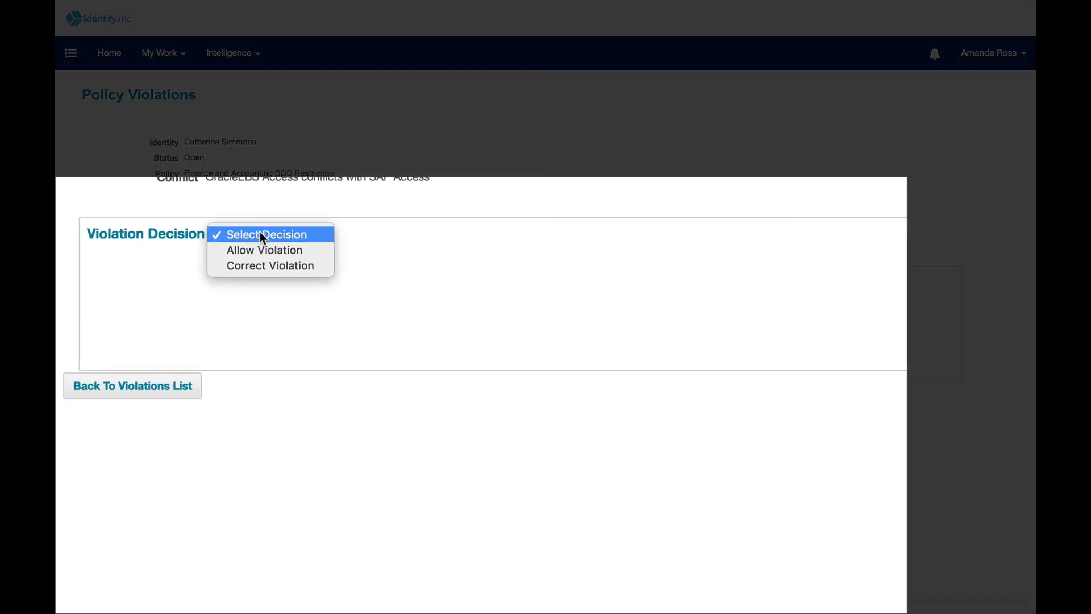
click(274, 267)
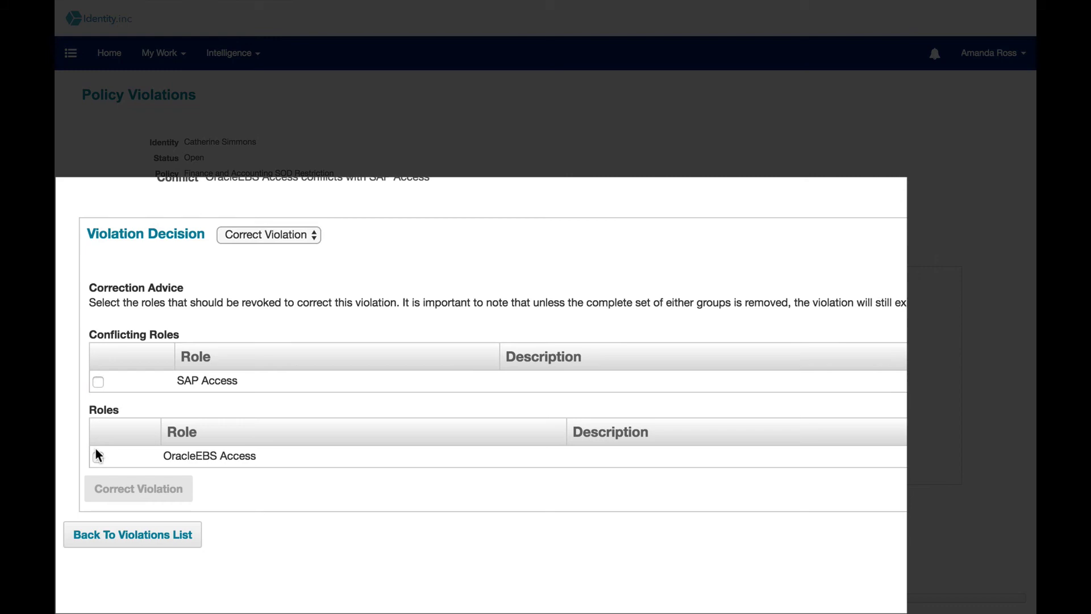
click(96, 457)
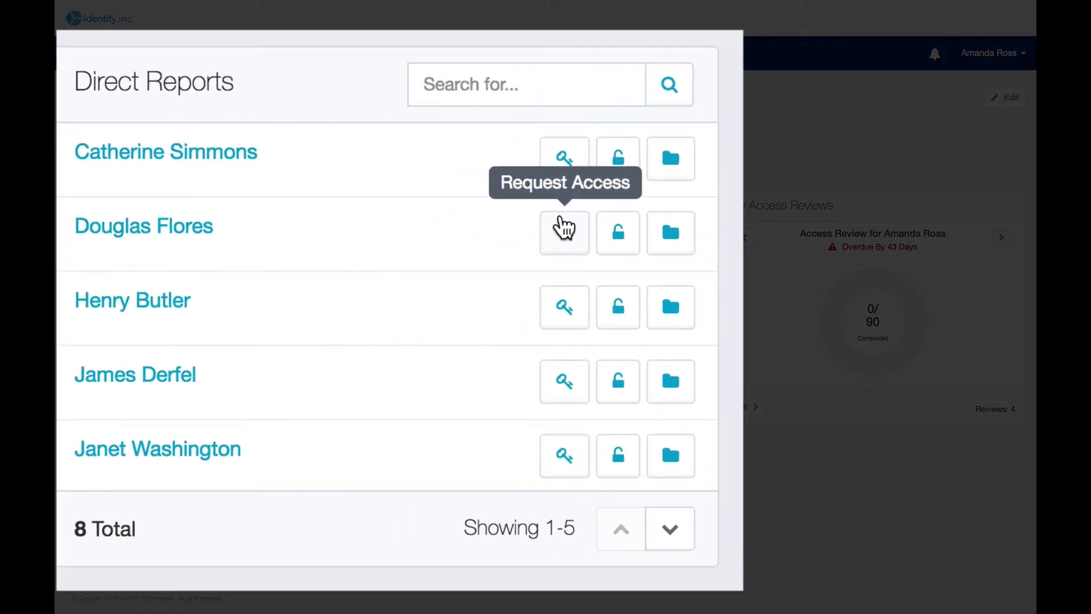
- Start an access request for the direct report and add OracleEBS Access
click(300, 273)
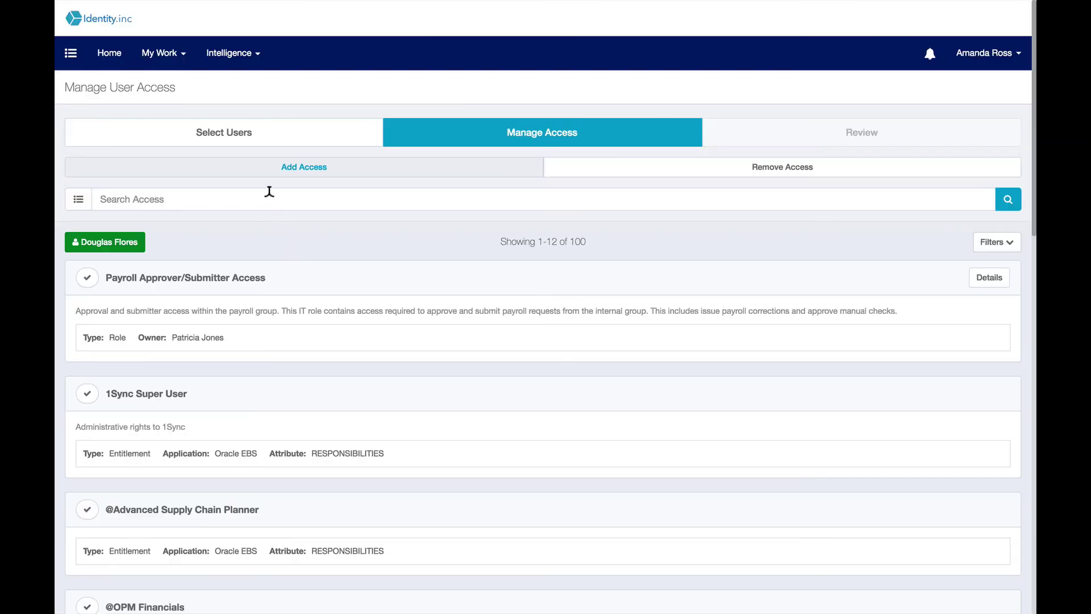
click(270, 191)
text(OracleEBS)
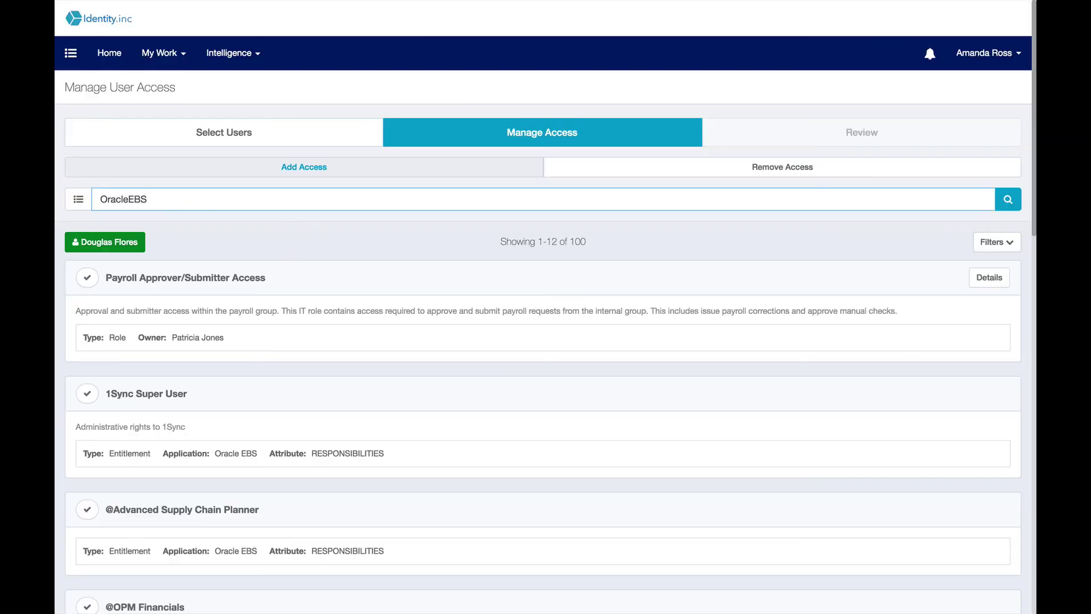
key(Return)
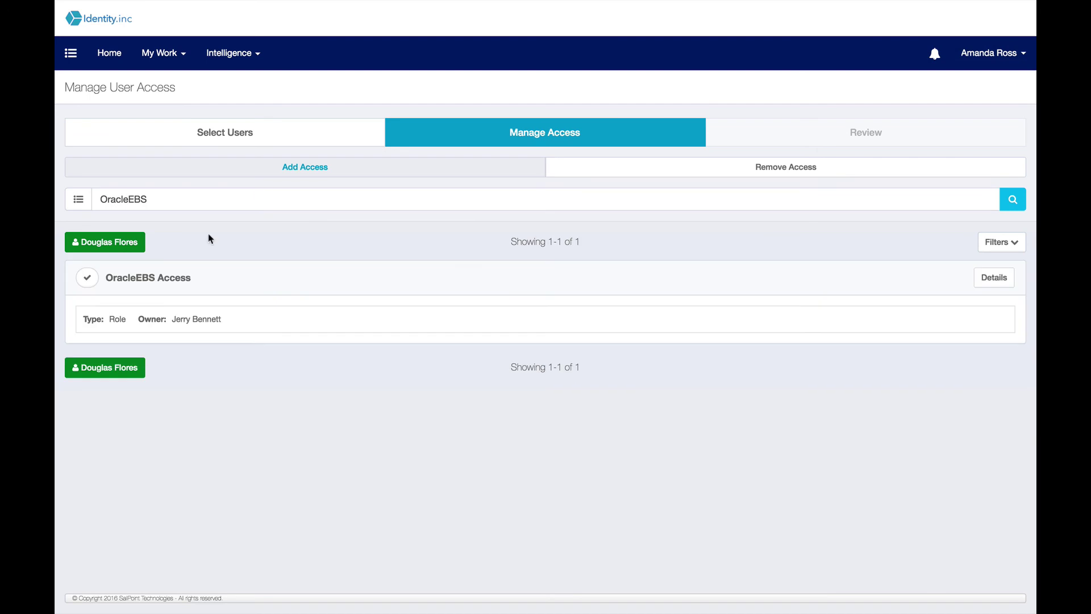
click(87, 278)
- Add SAP Access to the request and bring up the review of requested access
double_click(150, 195)
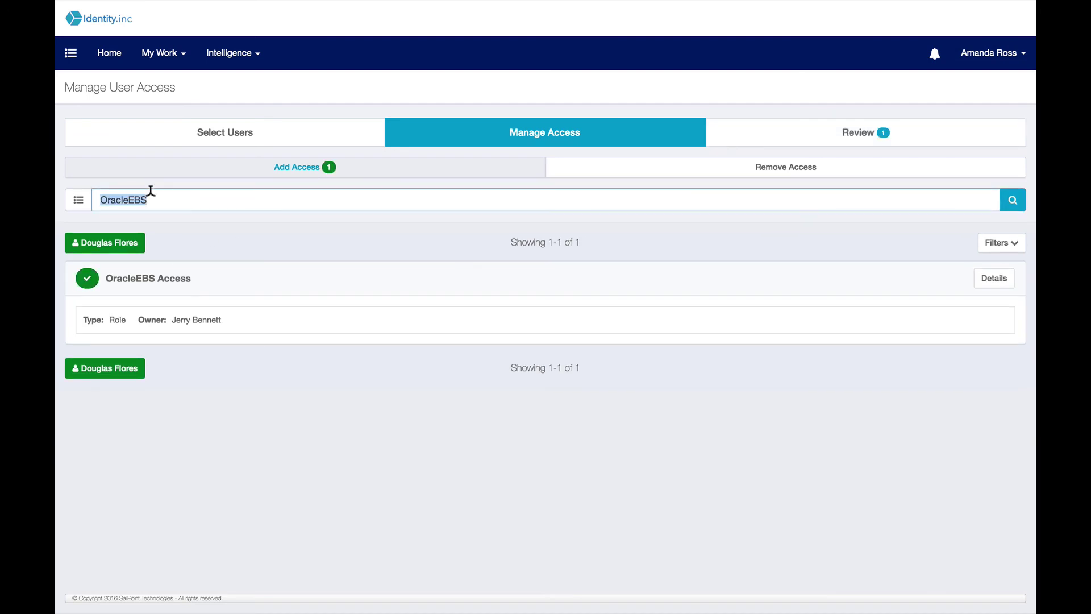
text(SAP)
key(Return)
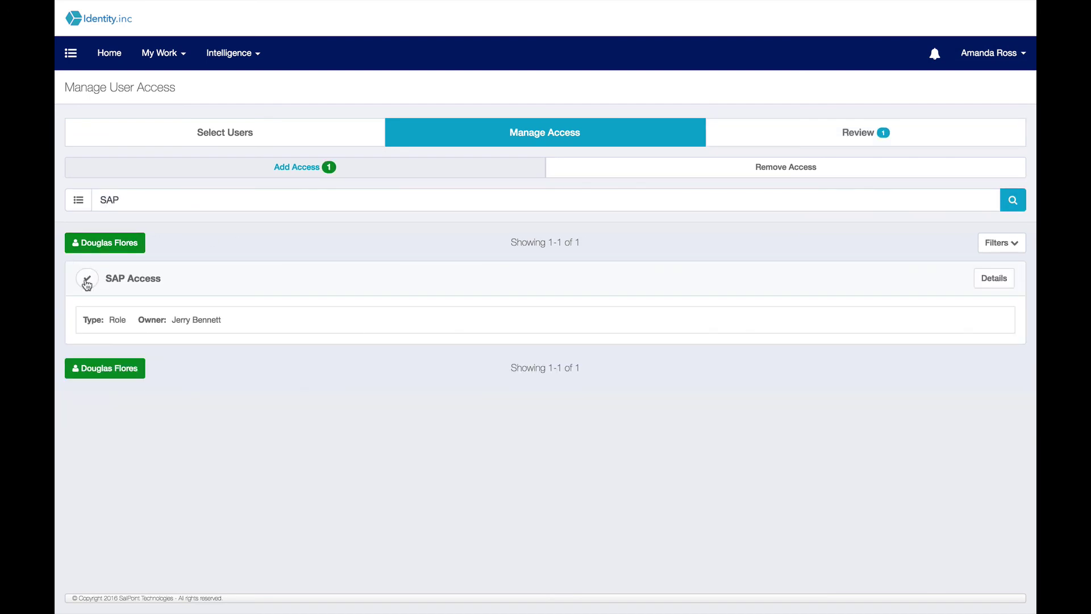
click(88, 279)
click(824, 135)
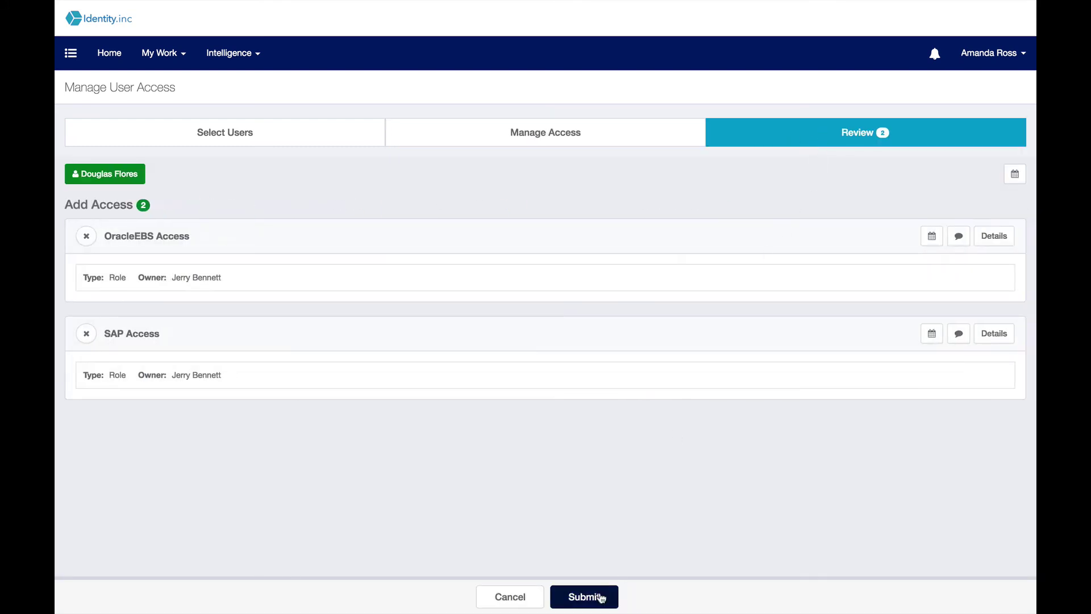
- Submit with violations, commenting 'This is an exception for the special project.'
click(595, 601)
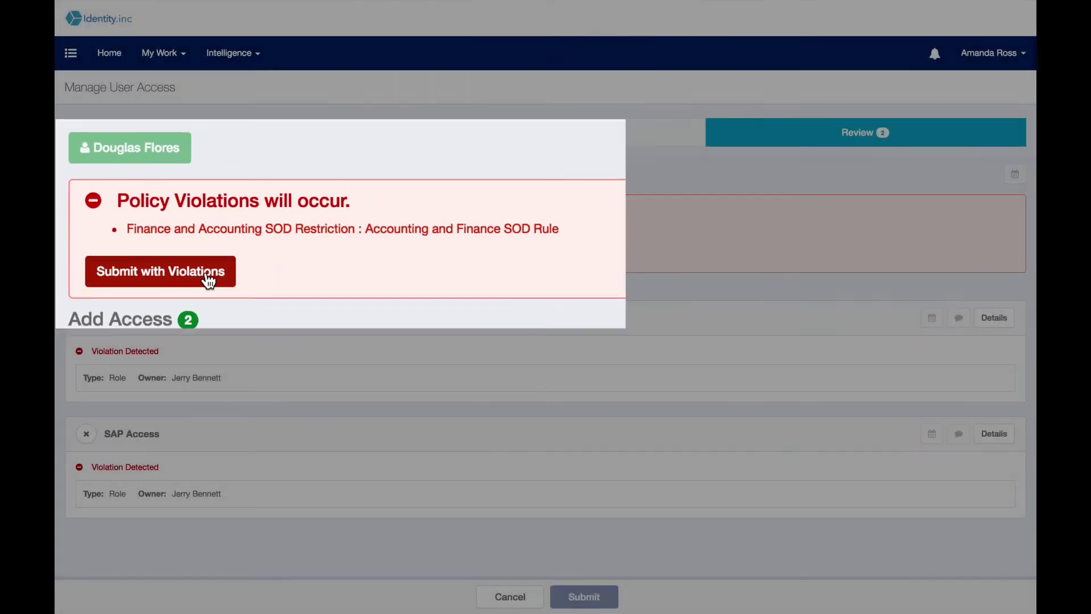
click(156, 259)
click(349, 108)
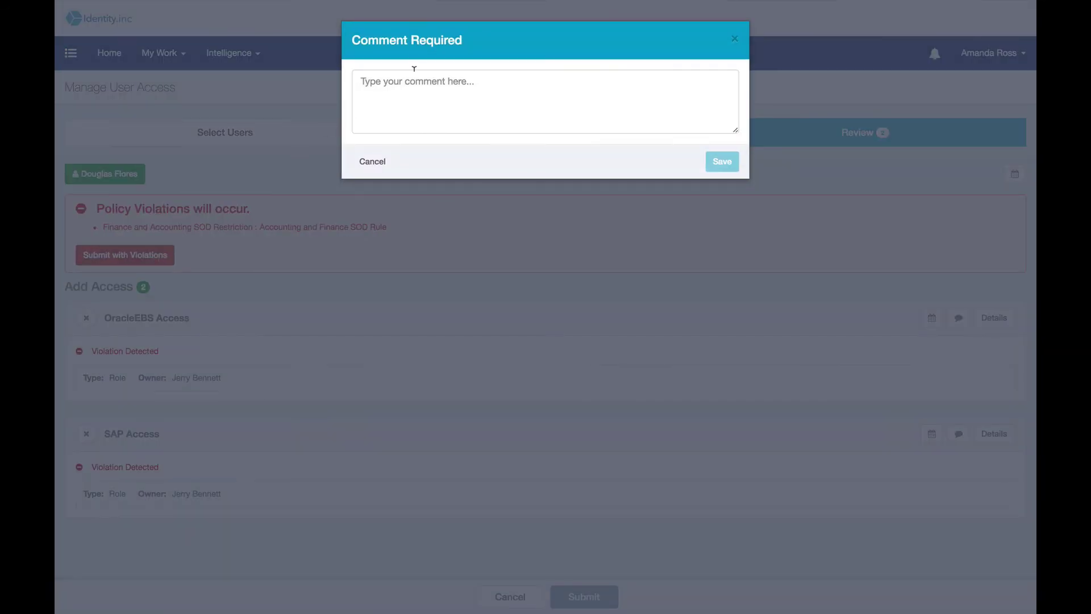
text(This )
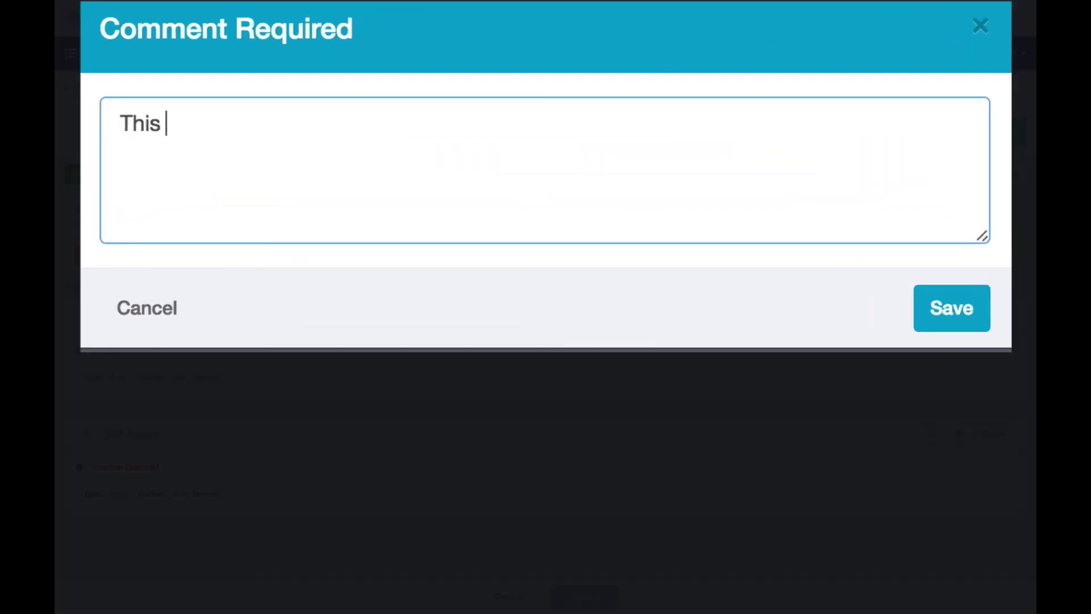
text(is an exce)
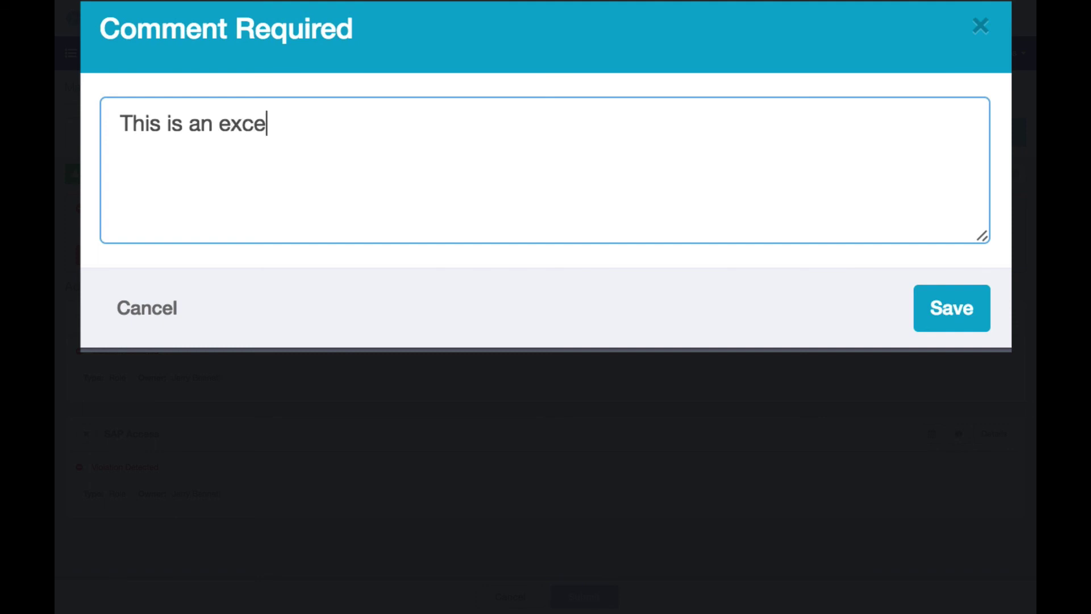
text(ption for the )
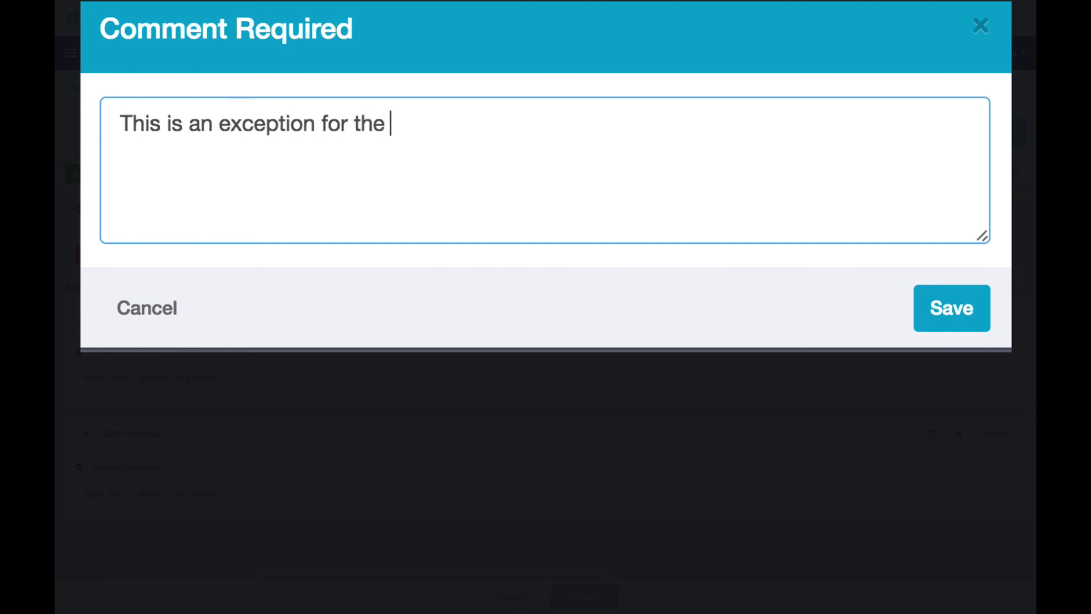
text(special pro)
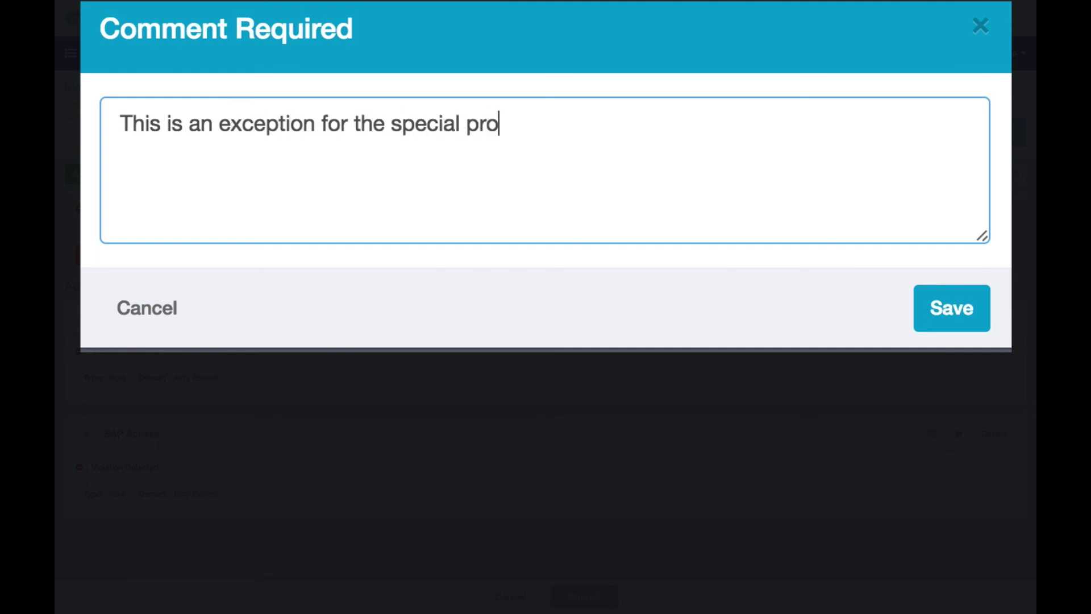
text(ject.)
click(940, 317)
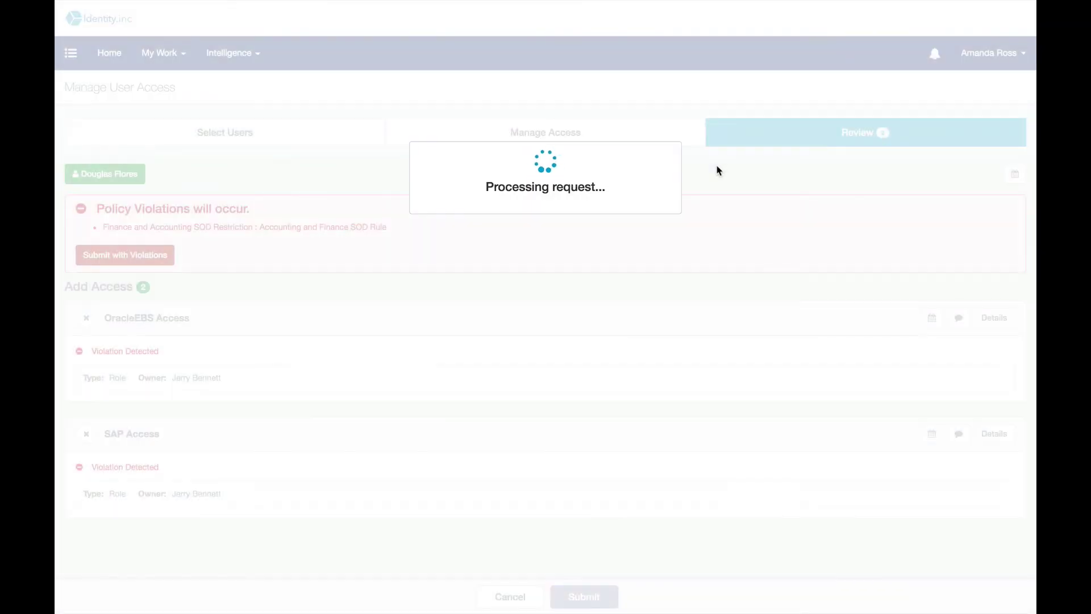